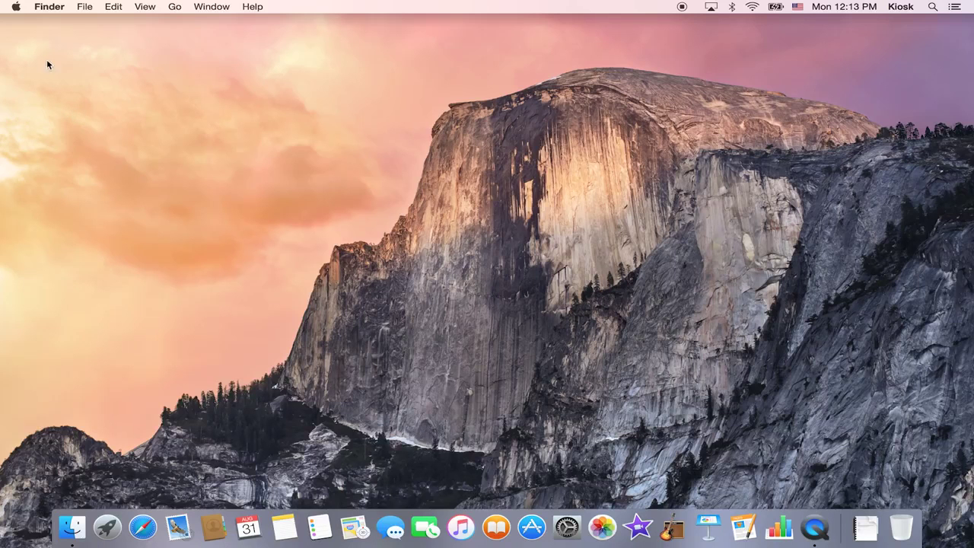
Open the Apple menu from the Finder menu bar.
click(16, 6)
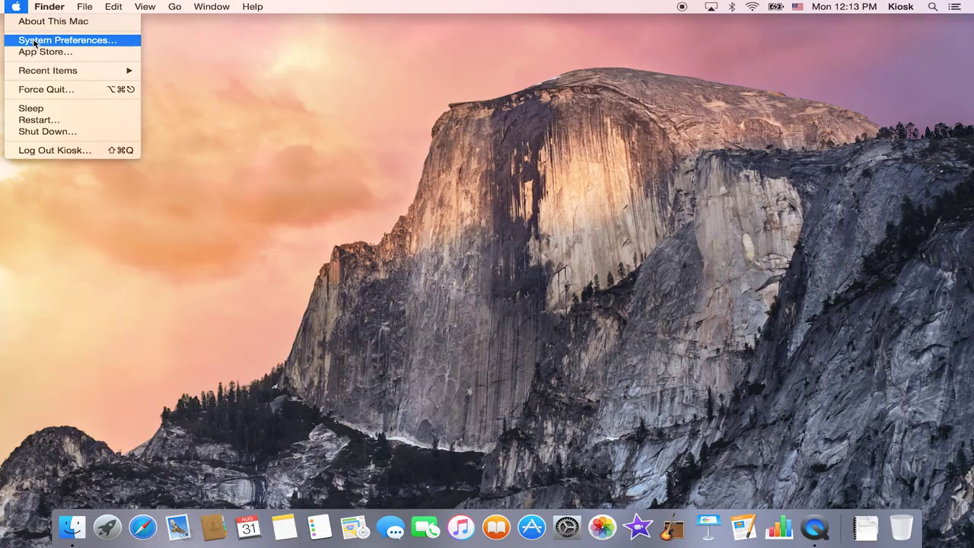
click(34, 40)
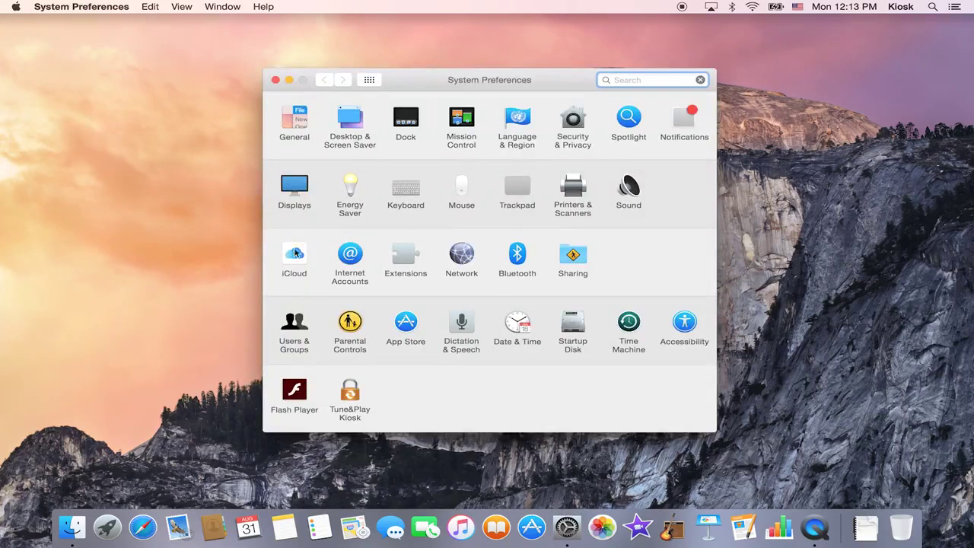
click(296, 255)
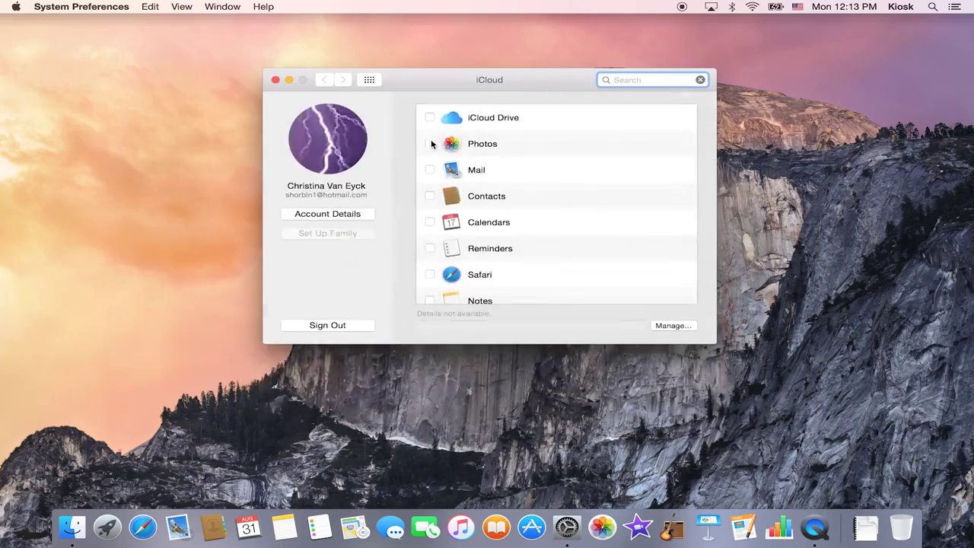
scroll(433, 282, down, 5)
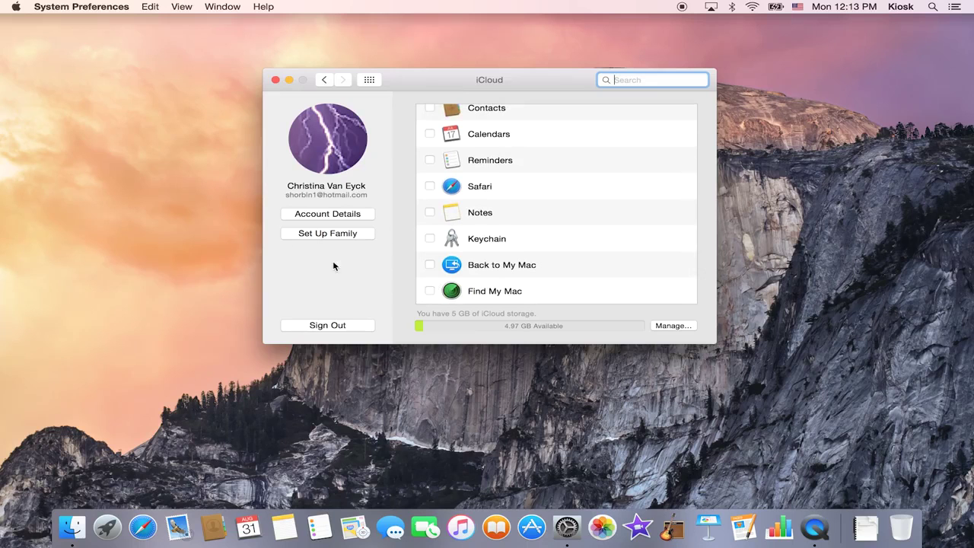
Close System Preferences, launch Safari and load appleid.com.
click(275, 80)
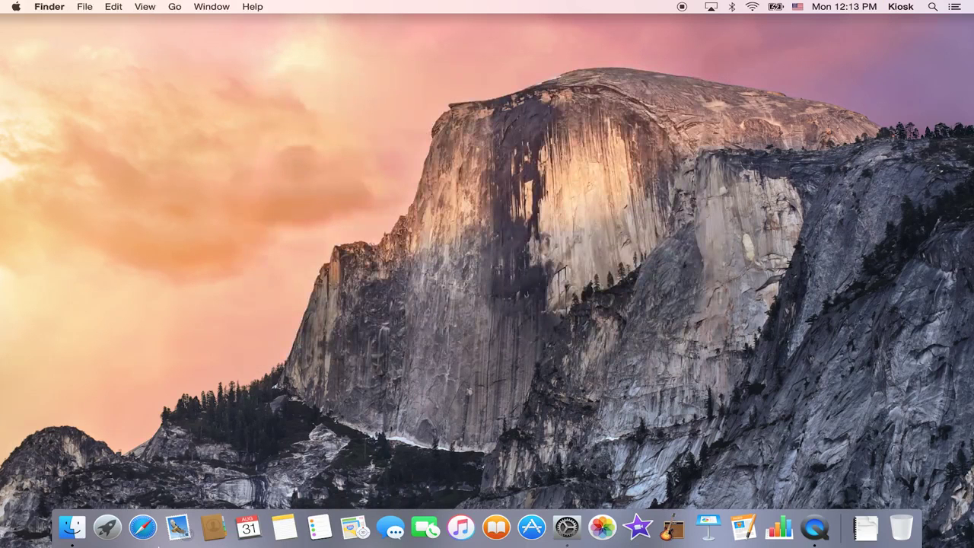
click(142, 527)
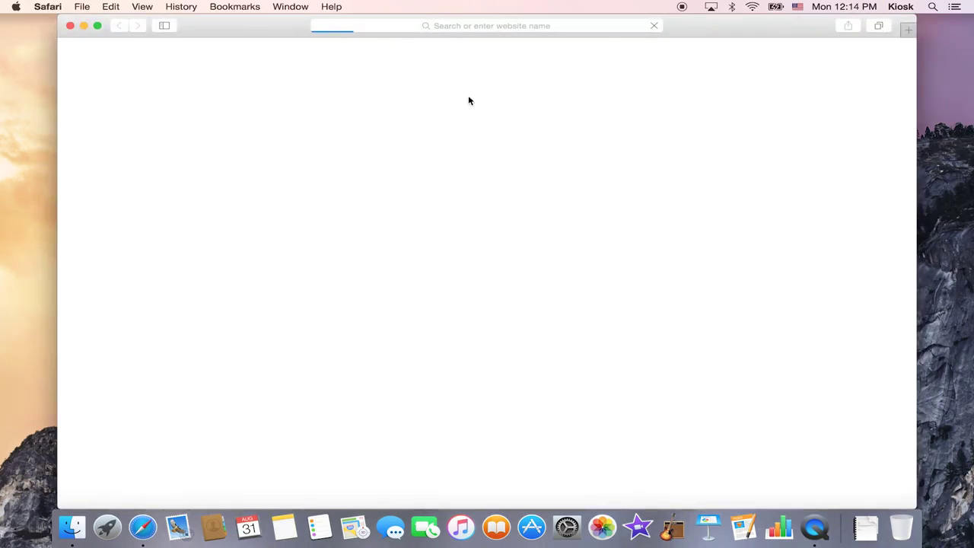
click(483, 26)
text(appleid.c)
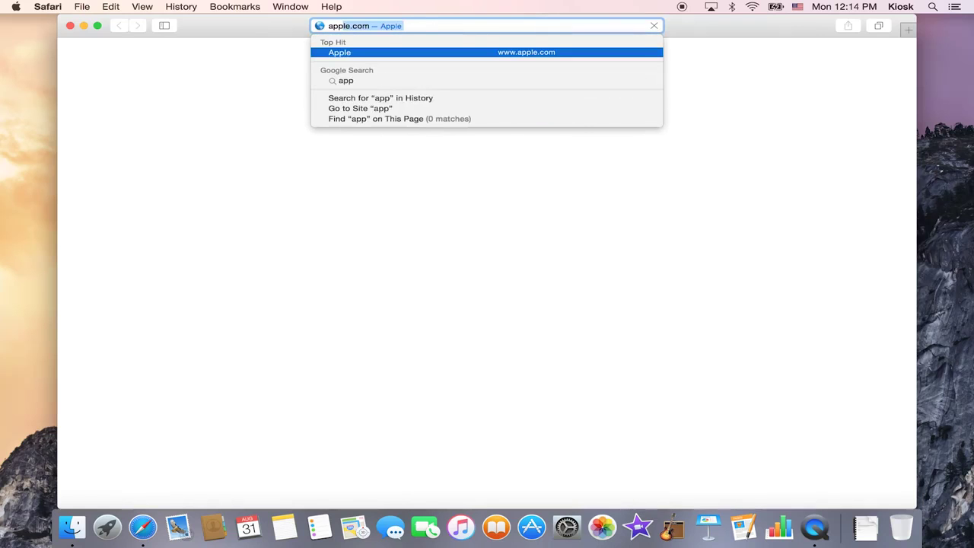
text(om)
key(Return)
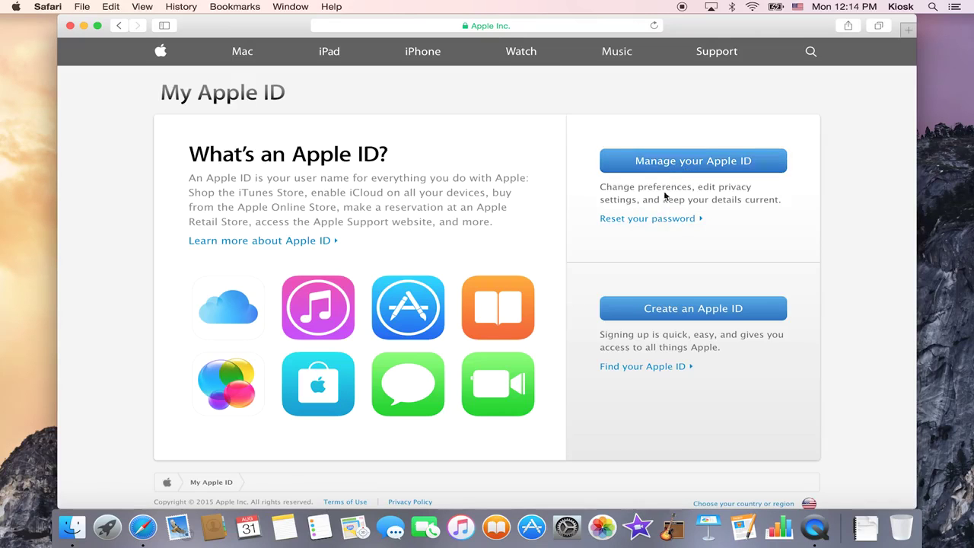
Go to Manage your Apple ID, enter the account's Apple ID, and choose to reset the password.
click(669, 168)
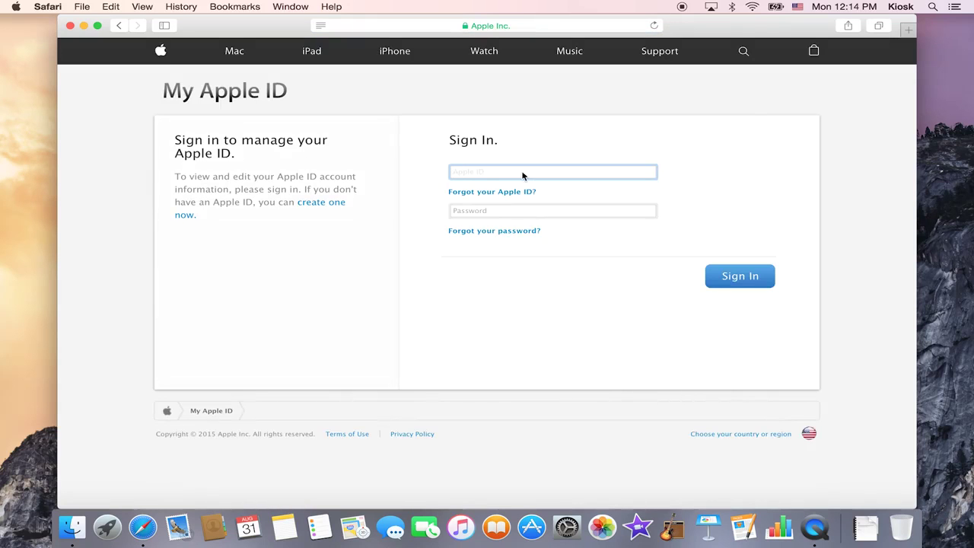
click(497, 237)
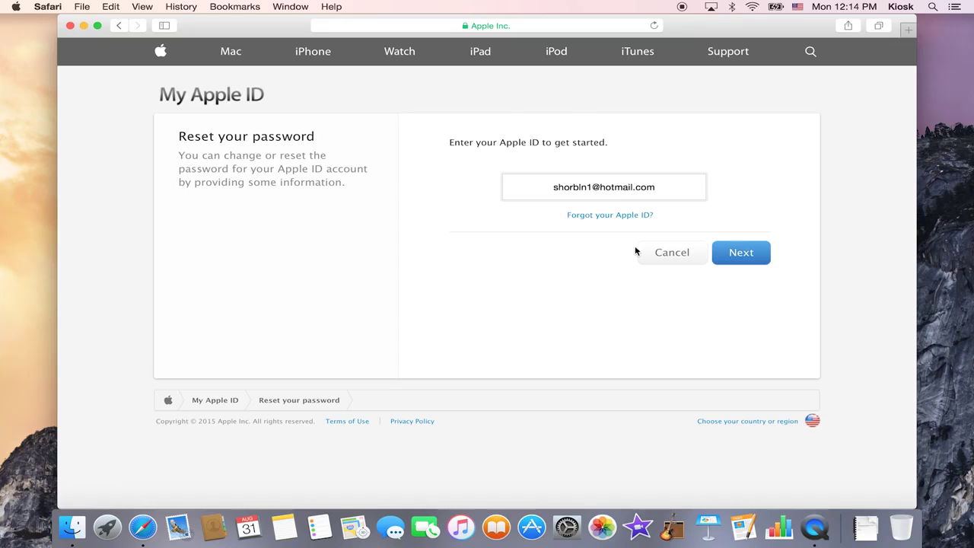
Request the reset email via email authentication for the prefilled Apple ID, then open a new tab.
click(739, 262)
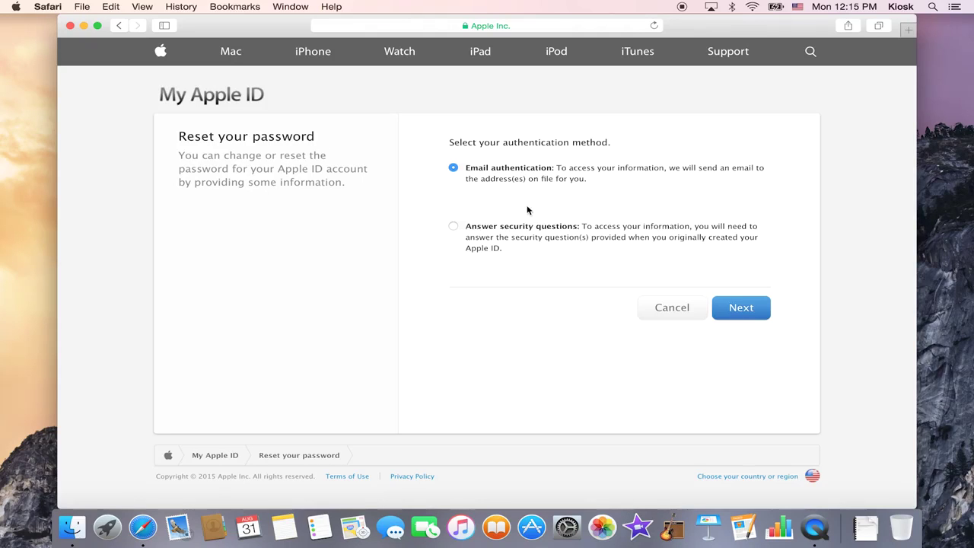
click(759, 309)
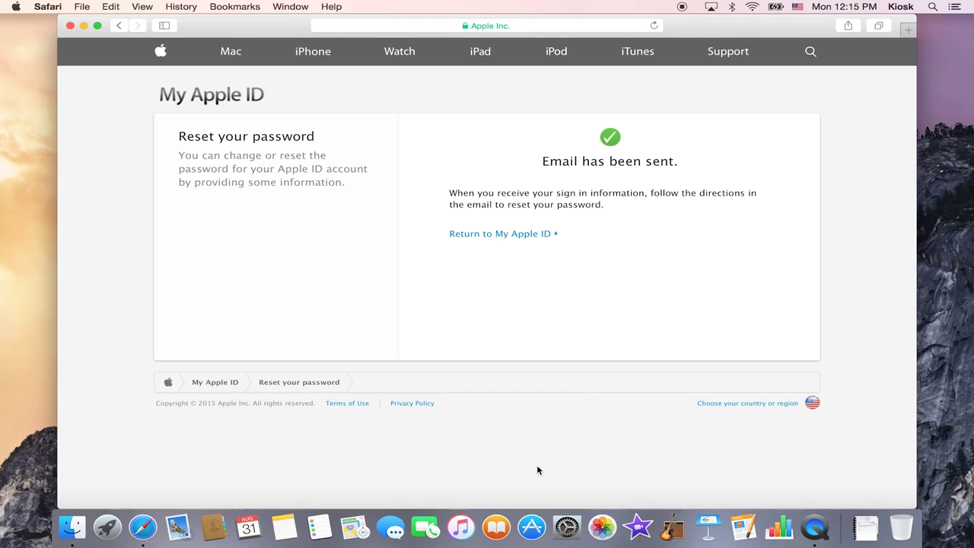
key(super+t)
Load google.com and sign in with the Google account's e-mail address and password.
text(google.com)
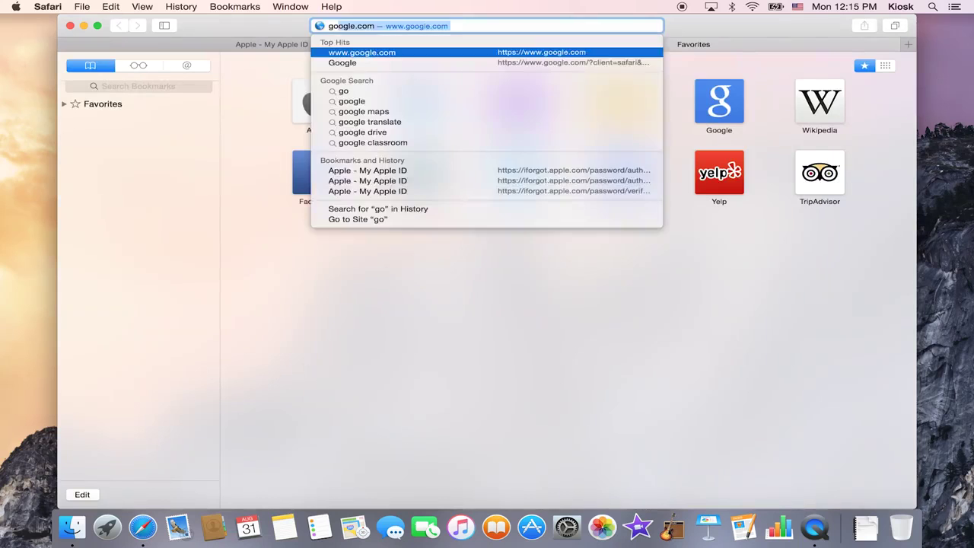
key(Return)
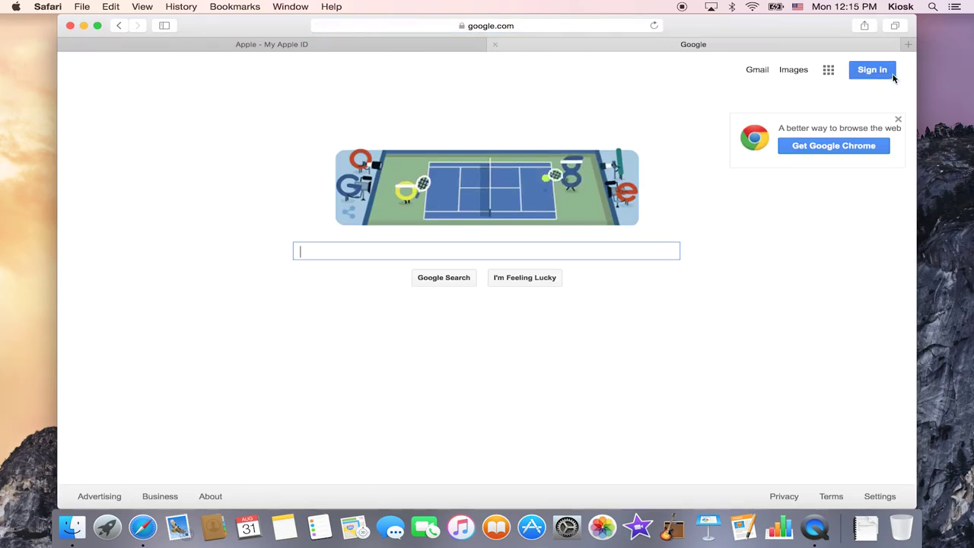
click(872, 70)
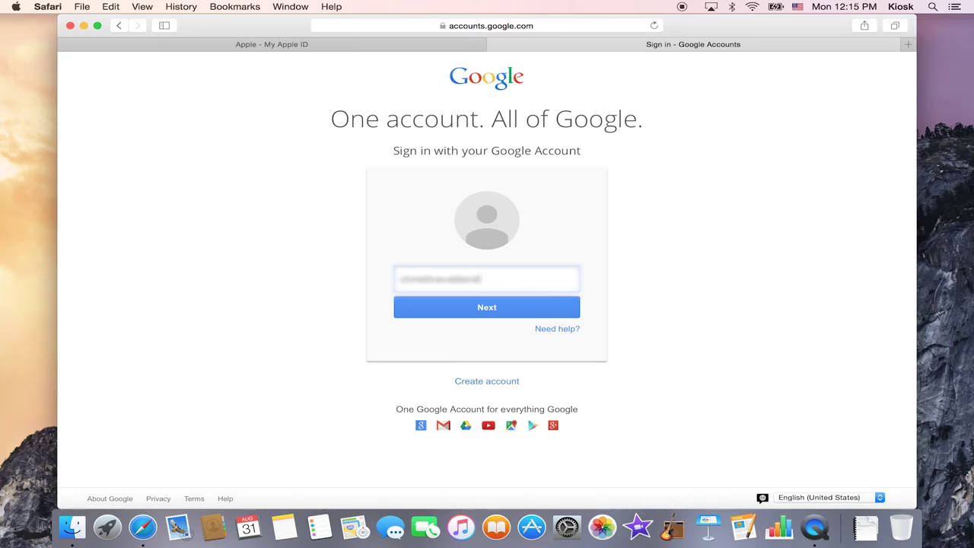
key(Tab)
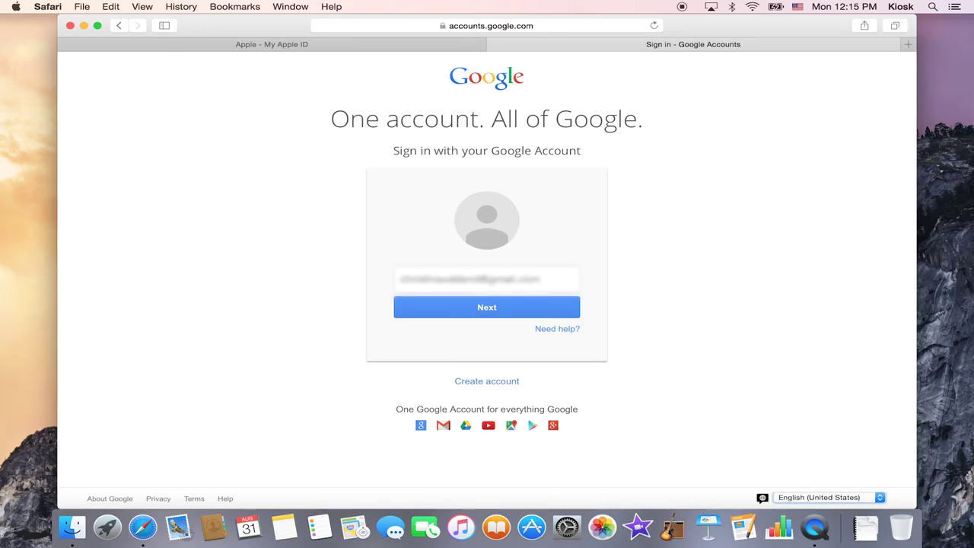
click(500, 301)
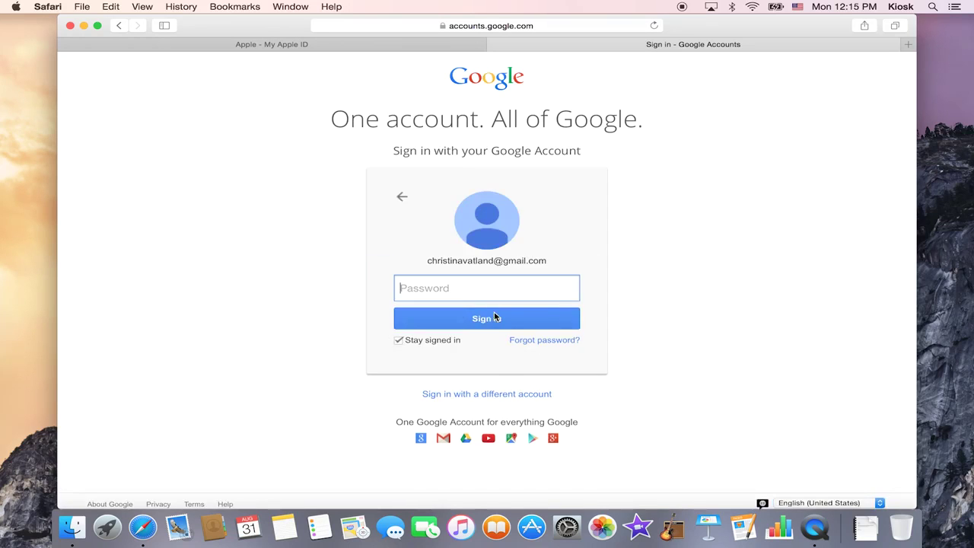
text(•)
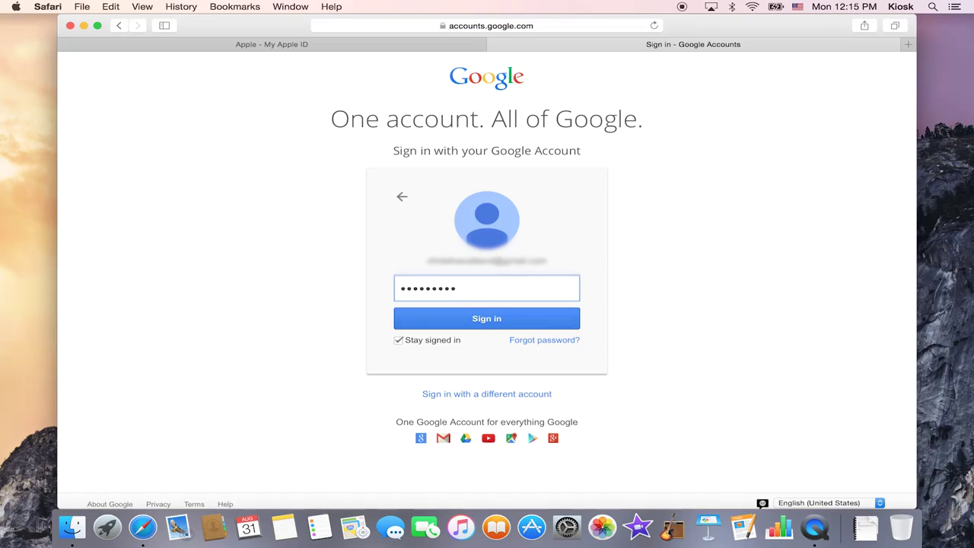
key(Return)
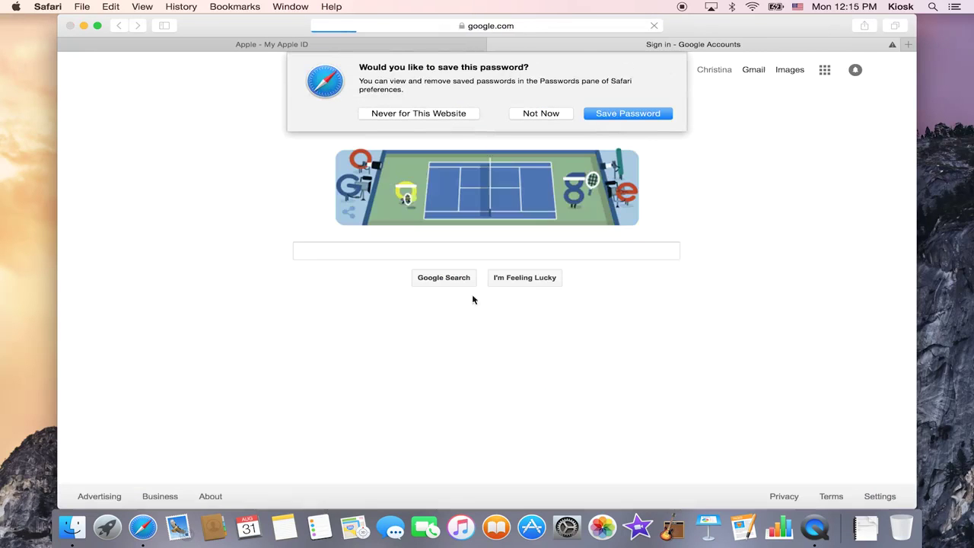
Decline both Safari prompts, then open Gmail and Apple's password reset email.
click(545, 99)
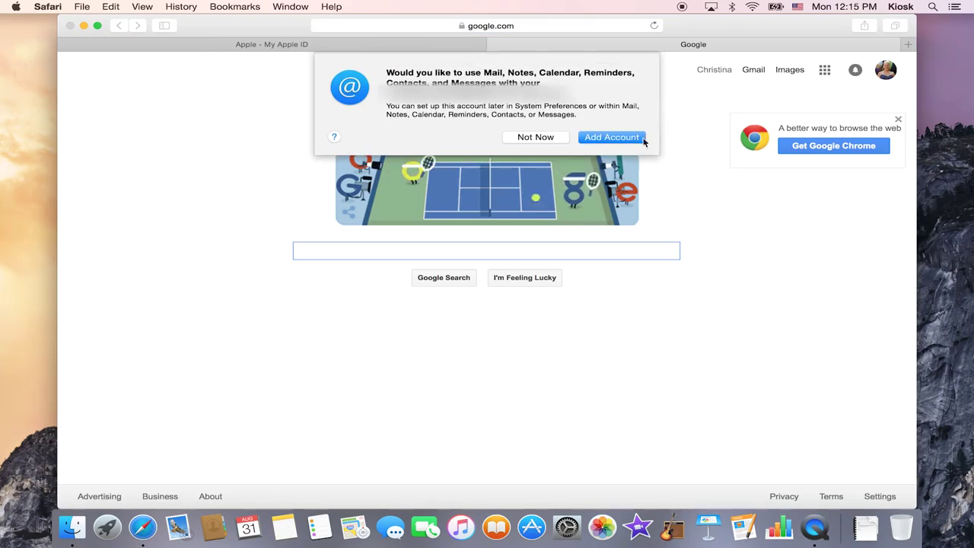
click(535, 137)
click(755, 71)
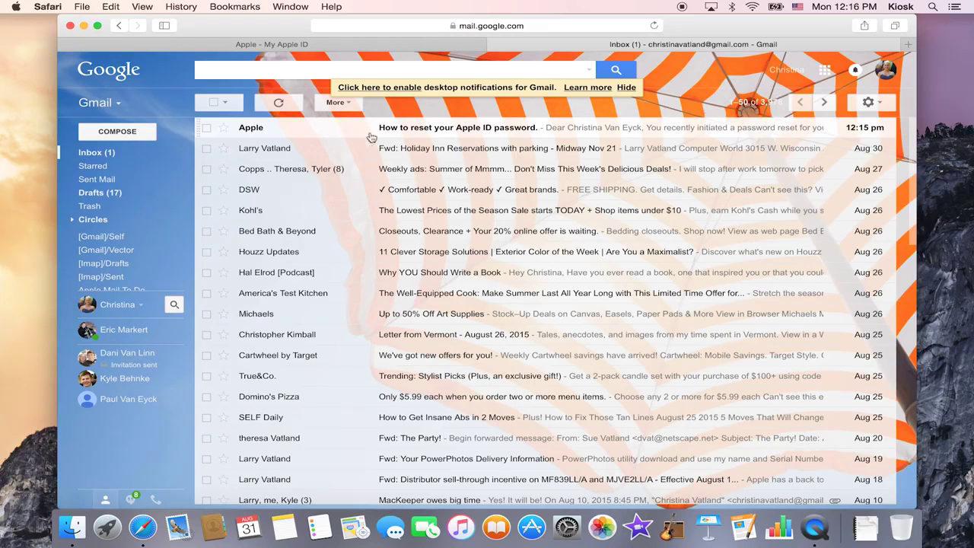
click(448, 130)
Scroll down the Apple email and follow its Reset now link.
scroll(352, 297, down, 1)
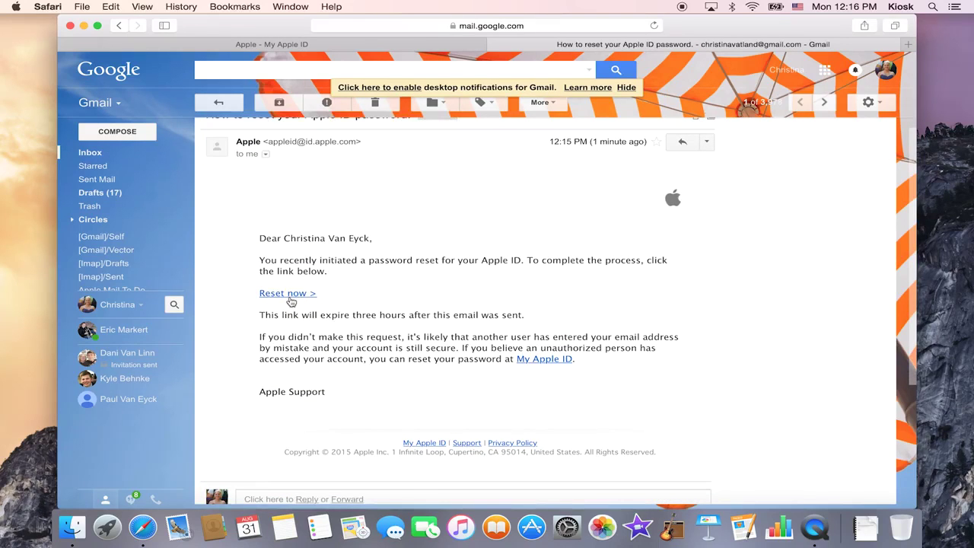
click(289, 297)
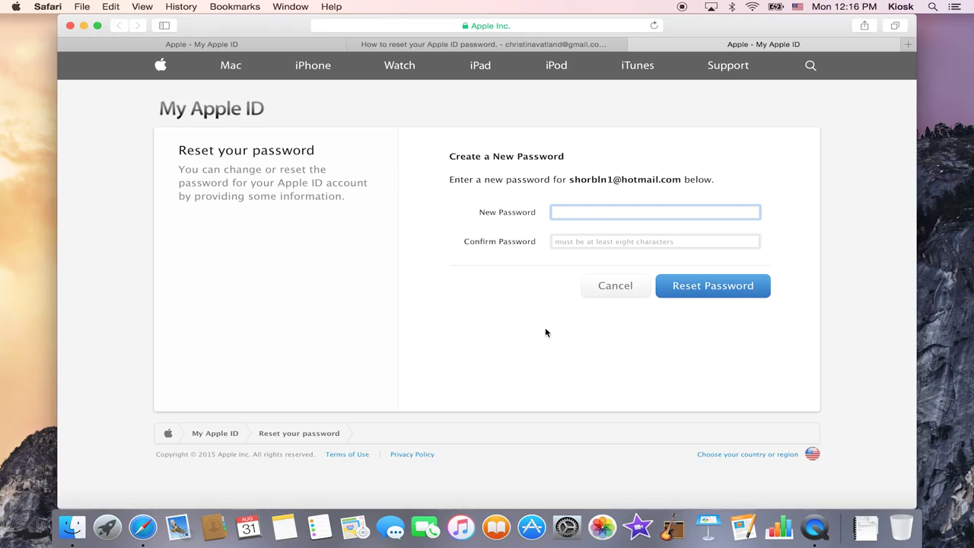
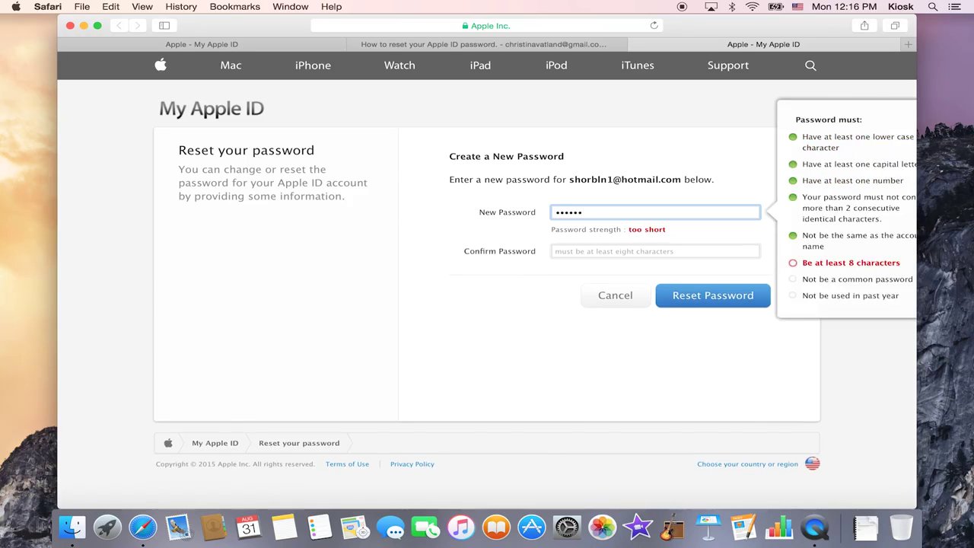
Submit a new password, decline saving it, and select the rejected password for replacement.
key(Tab)
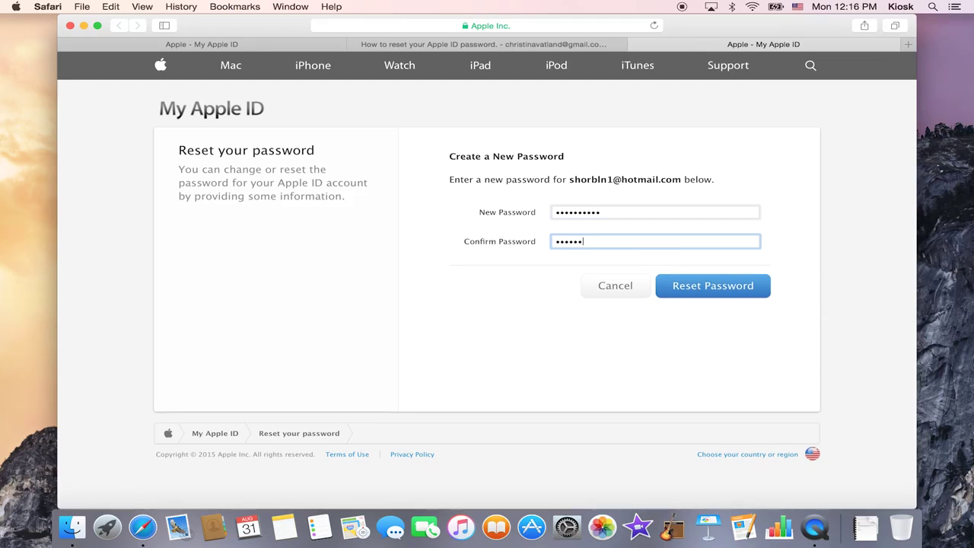
click(698, 289)
click(540, 114)
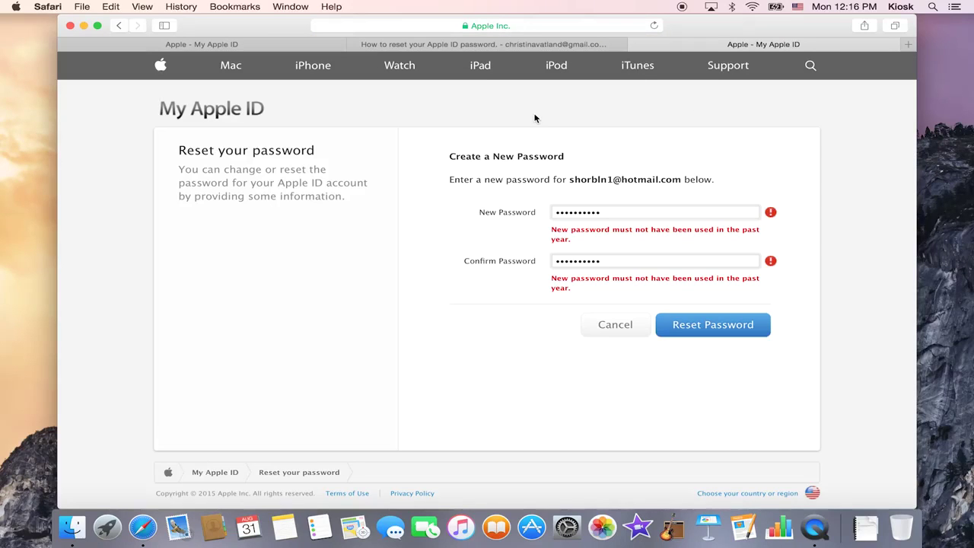
double_click(637, 217)
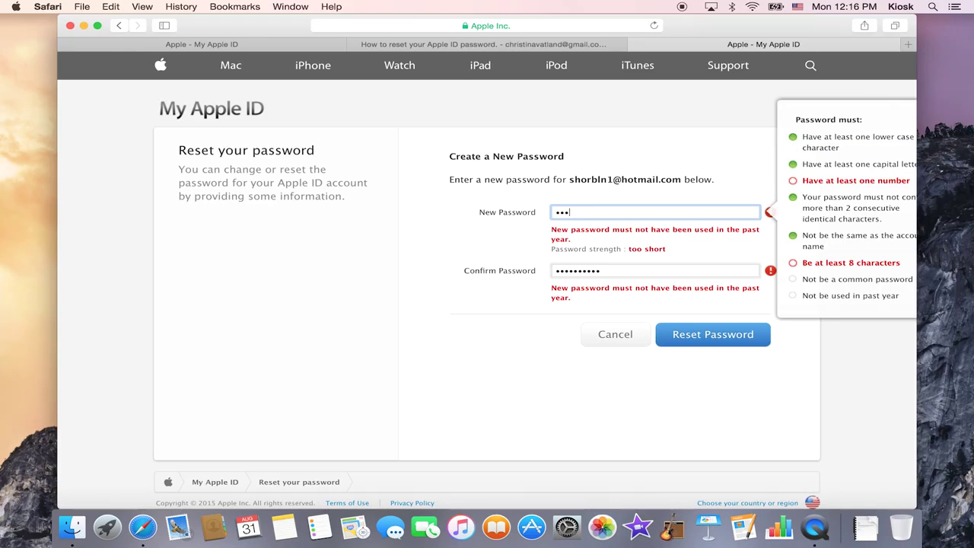
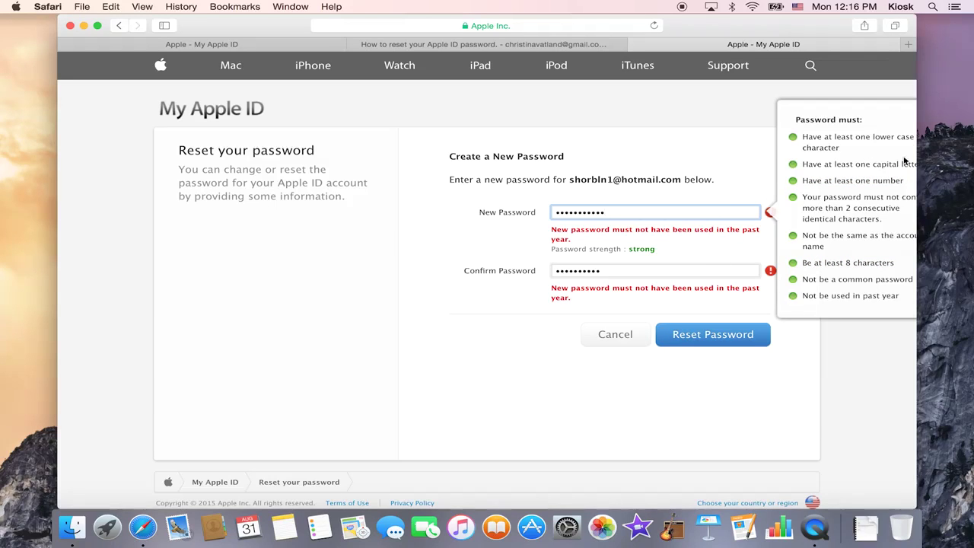
Type a stronger password, widen the window to view the rules, and re-enter it to confirm.
drag(917, 143, 969, 142)
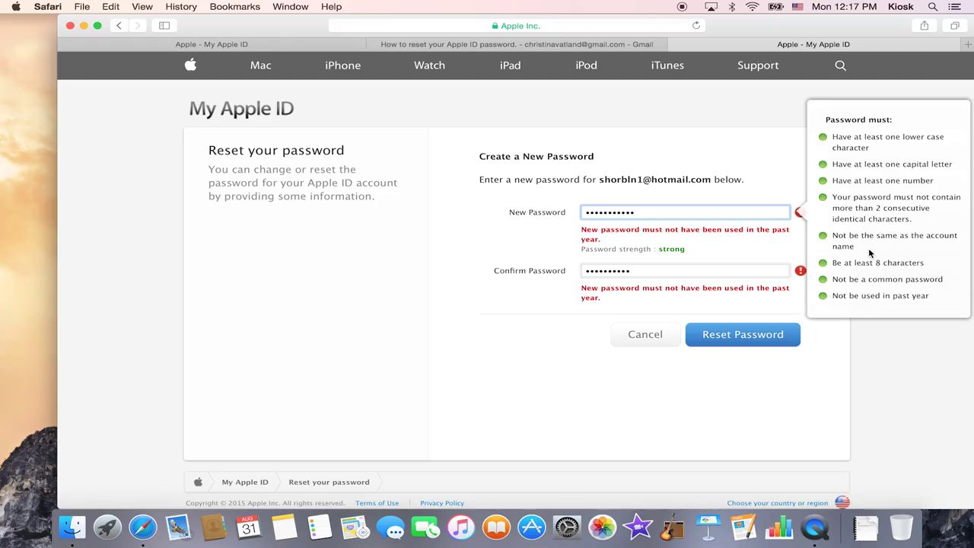
scroll(870, 253, down, 2)
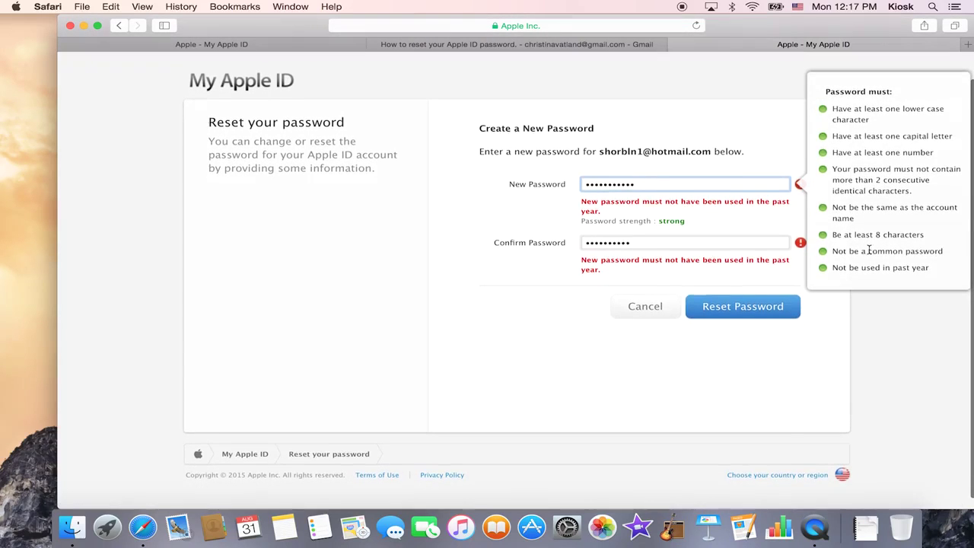
scroll(845, 266, down, 1)
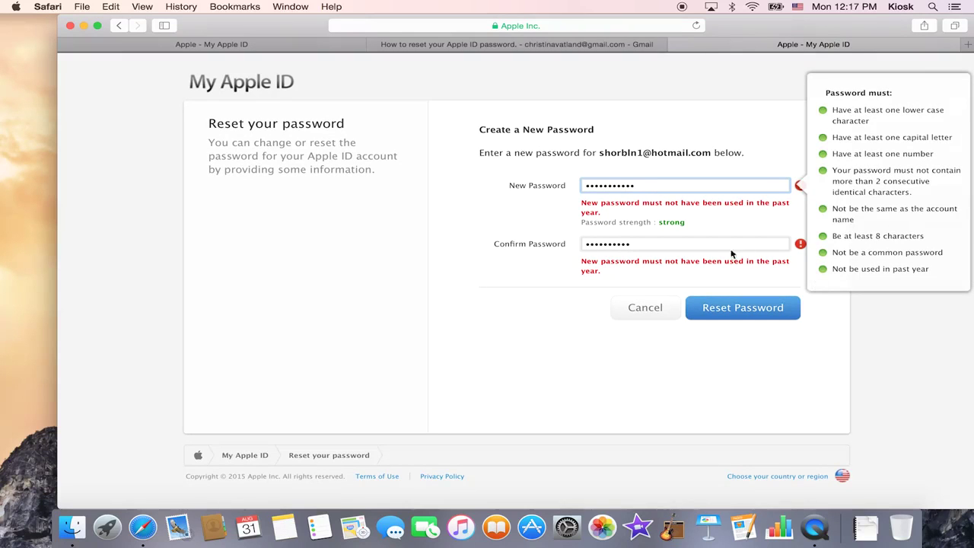
click(697, 243)
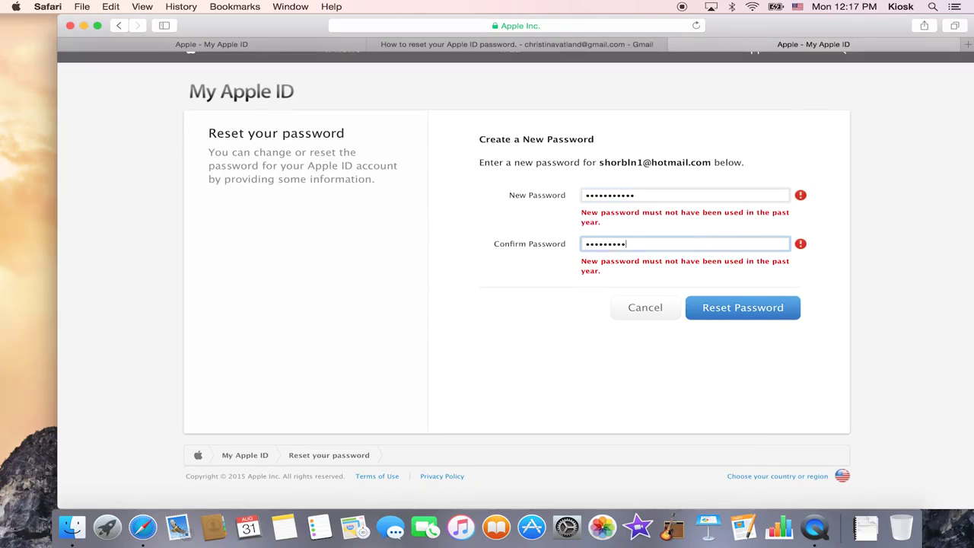
key(BackSpace)
key(BackSpace)
key(BackSpace)
key(BackSpace)
key(BackSpace)
key(BackSpace)
key(BackSpace)
key(BackSpace)
key(BackSpace)
key(BackSpace)
text(••••••••••)
click(733, 308)
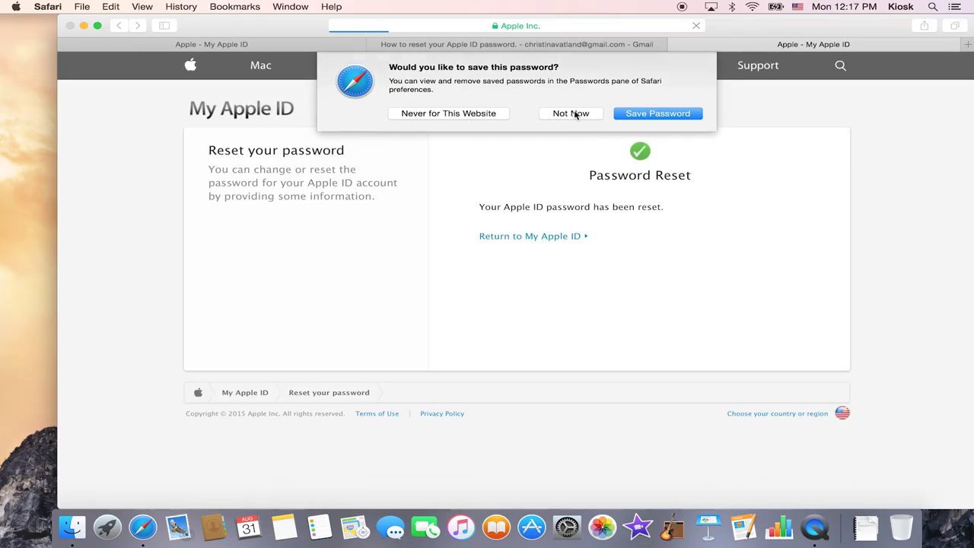
Submit the reset, postpone the iCloud notice, and enter the new password at the iMessage prompt.
click(648, 117)
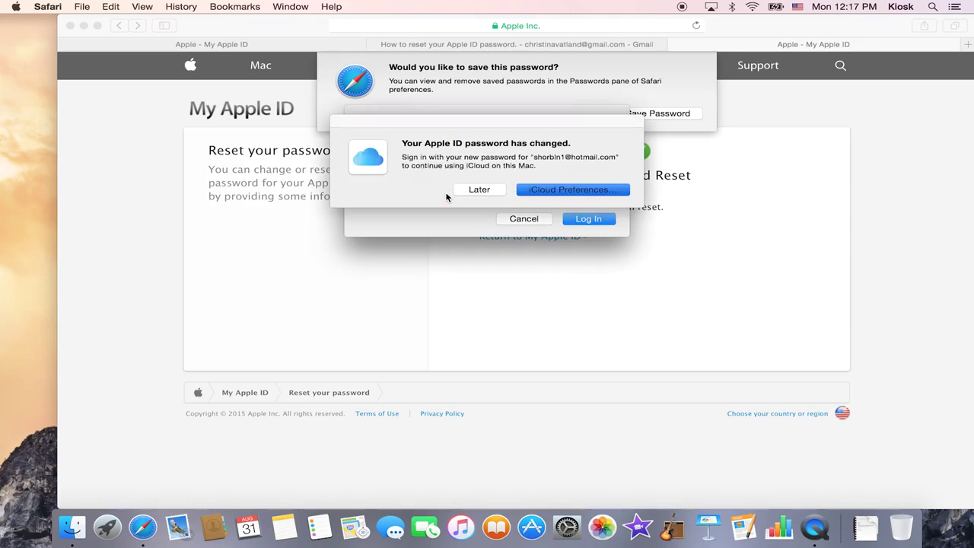
click(479, 190)
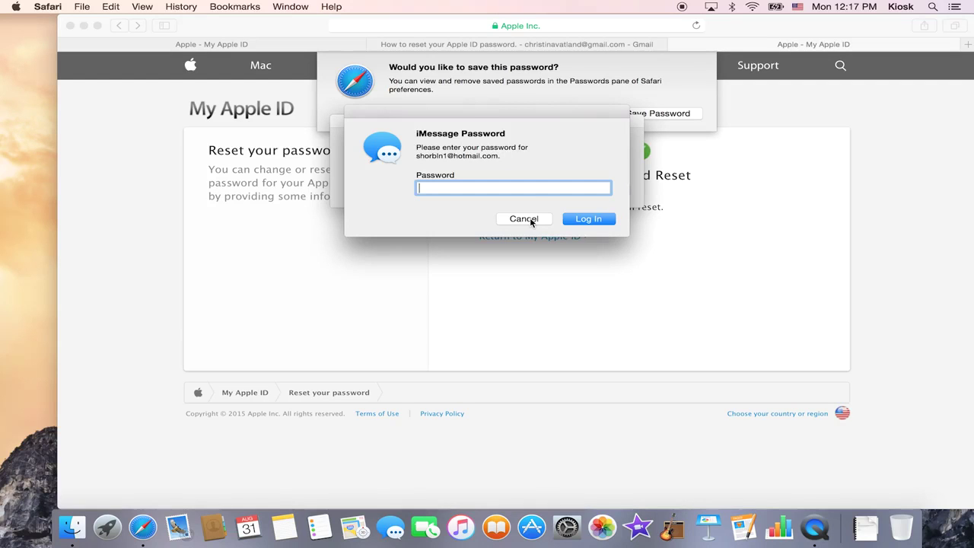
text(•••••••••)
click(530, 219)
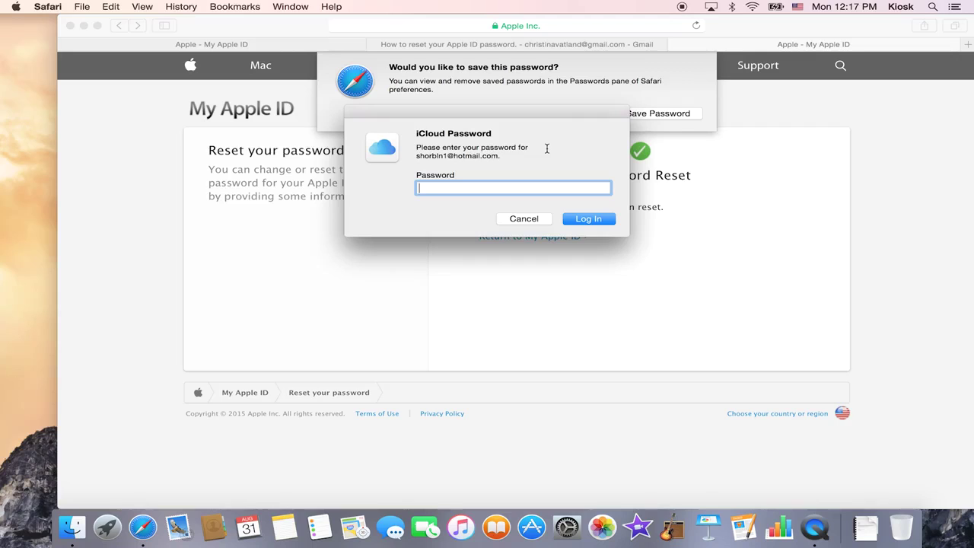
Enter the new password in the iCloud and FaceTime prompts, then decline Safari's save-password offer.
text(••••••••••)
key(Return)
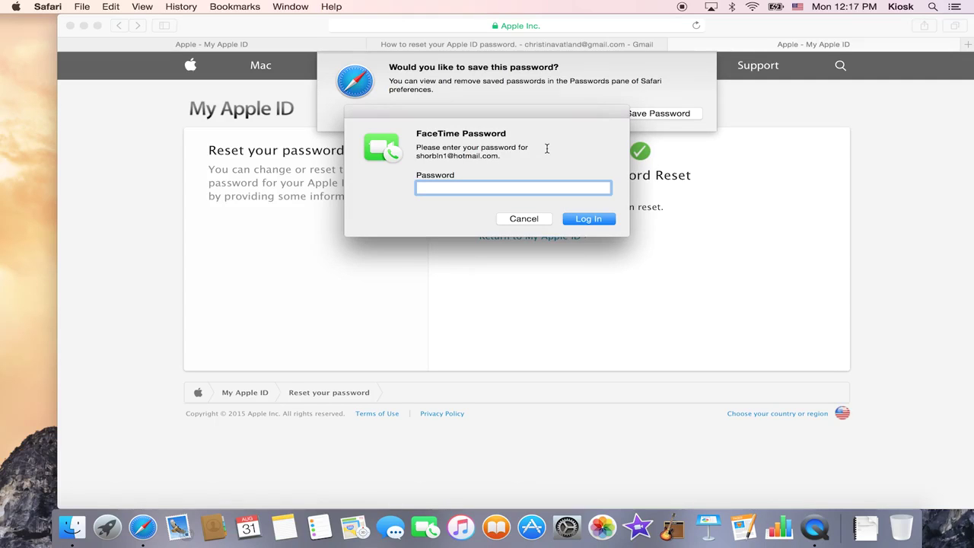
text(••••••••••••)
key(Return)
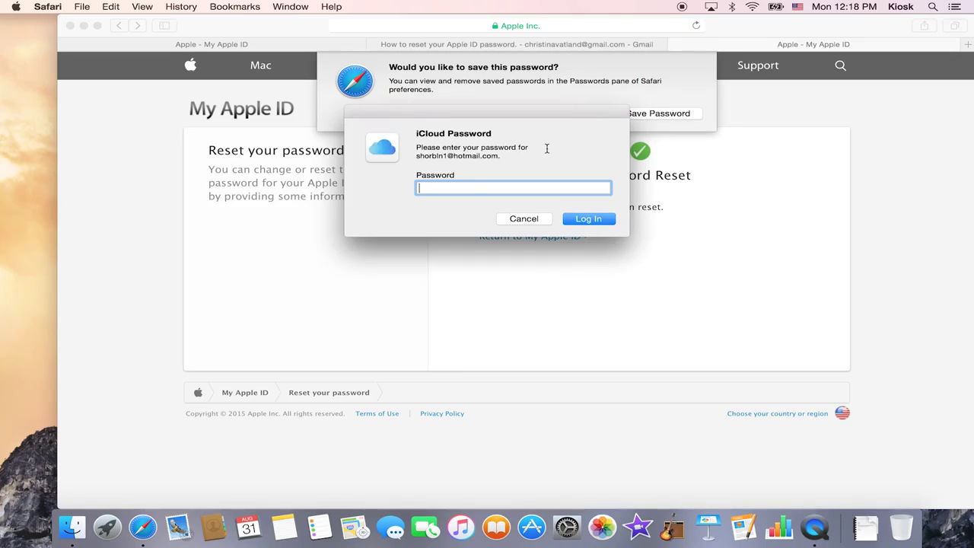
text(•••••••••)
key(BackSpace)
key(BackSpace)
key(BackSpace)
key(BackSpace)
key(BackSpace)
key(BackSpace)
key(BackSpace)
key(BackSpace)
key(BackSpace)
text(•••••••••••)
key(Return)
text(•••••)
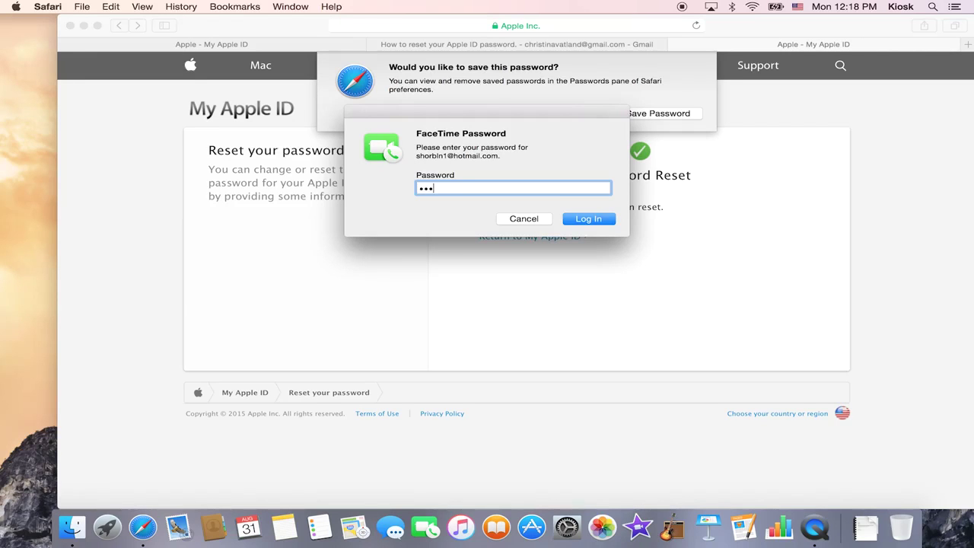
text(•••••)
key(Return)
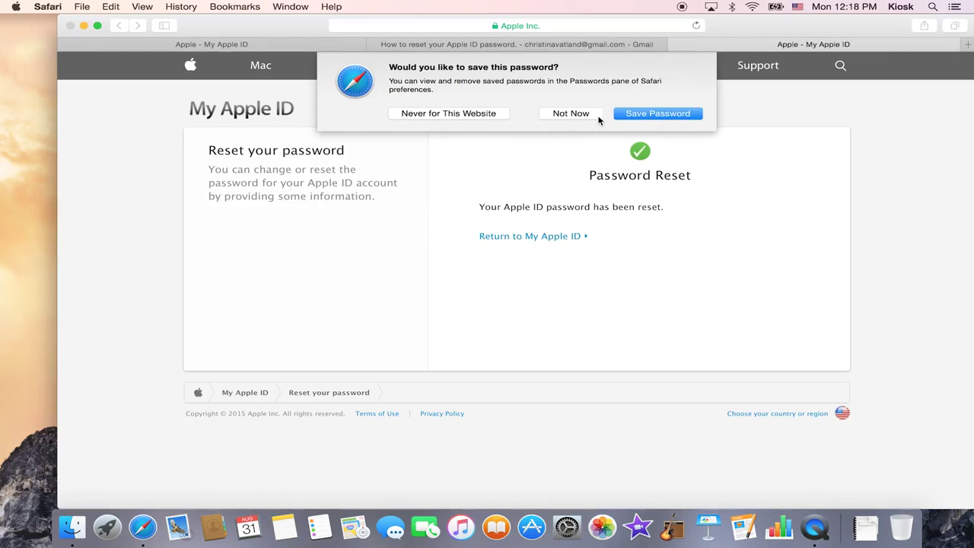
click(586, 118)
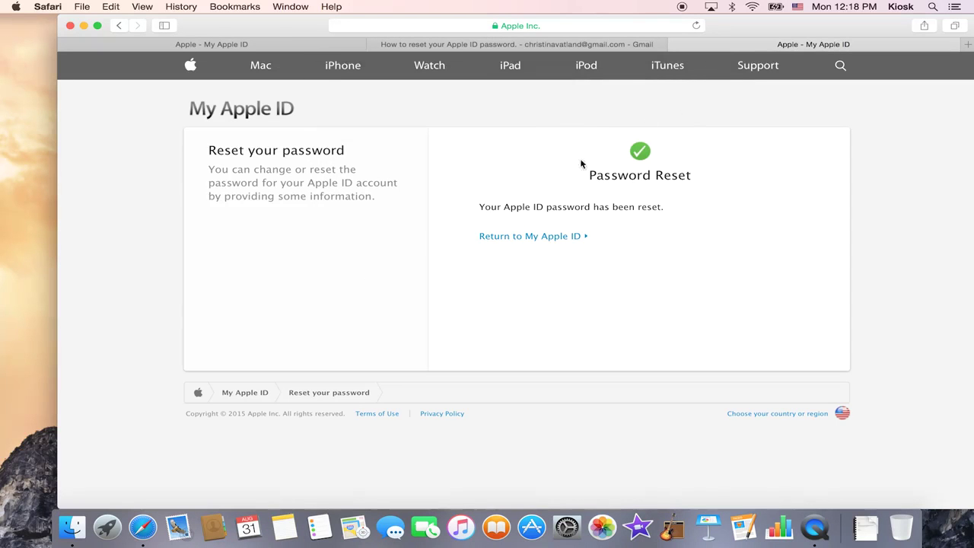
Return to My Apple ID and restart the reset choosing Answer security questions.
click(529, 238)
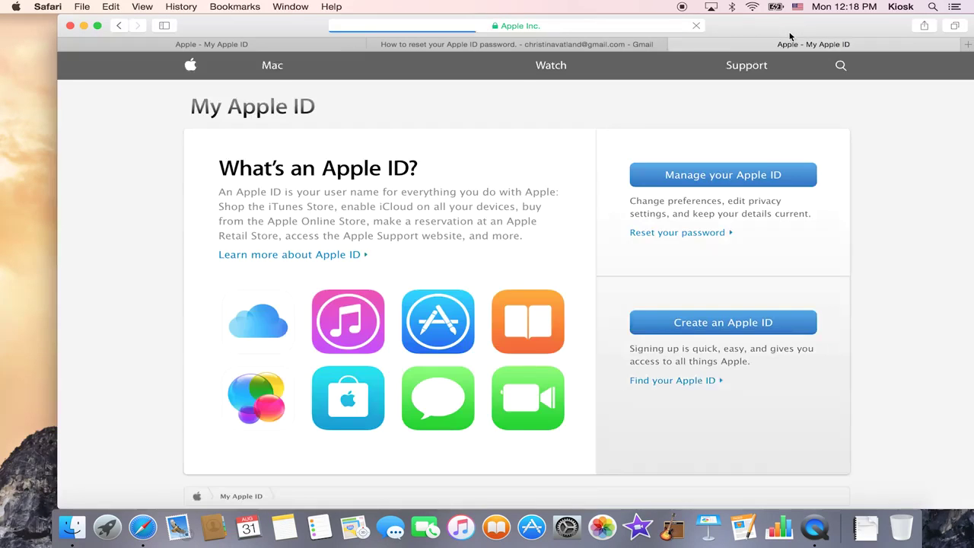
drag(796, 32, 761, 30)
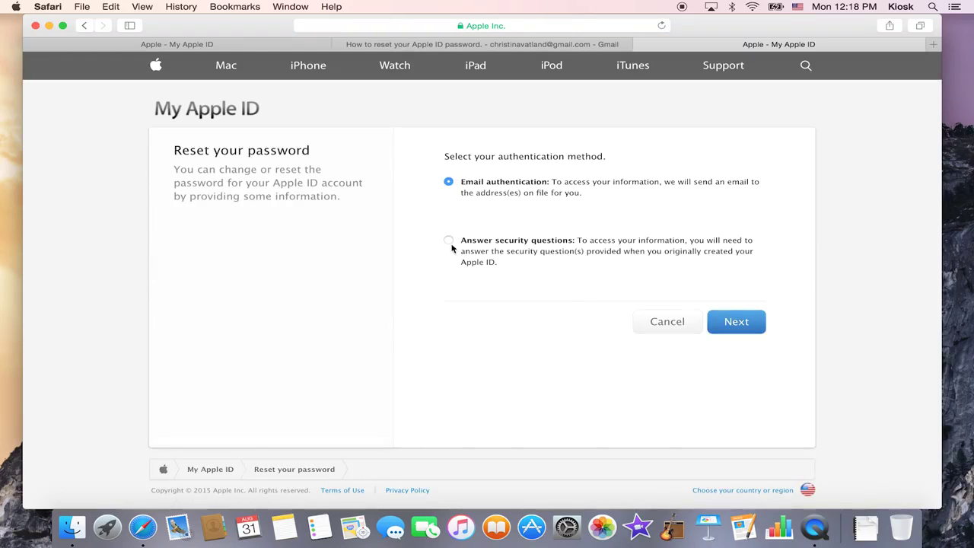
click(448, 240)
click(736, 312)
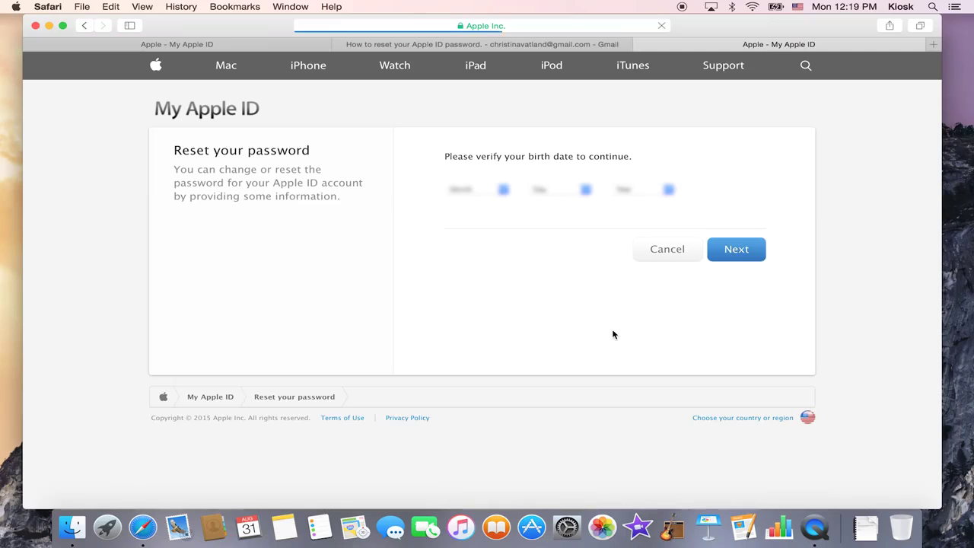
Pick the birth month, day and year from the dropdowns and submit them.
click(499, 190)
click(491, 201)
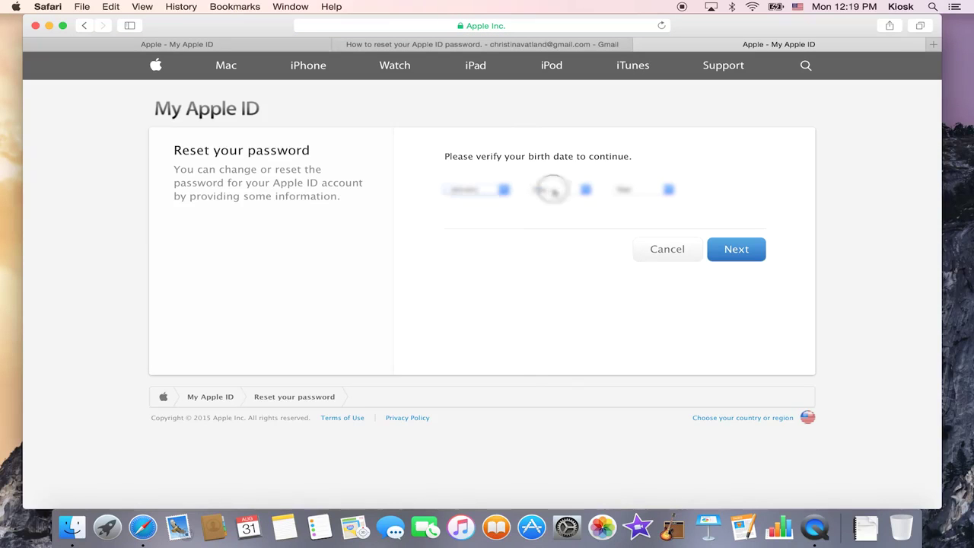
click(550, 190)
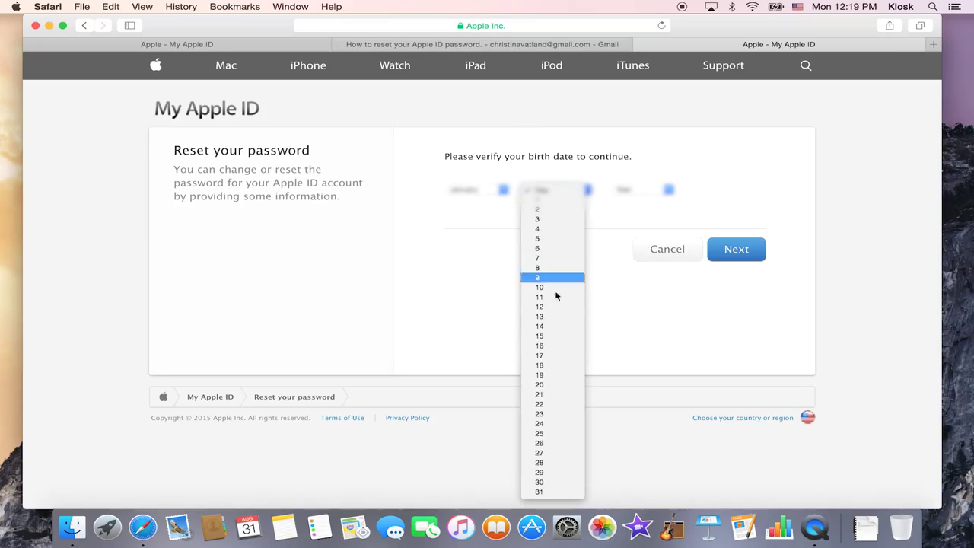
click(547, 394)
click(667, 189)
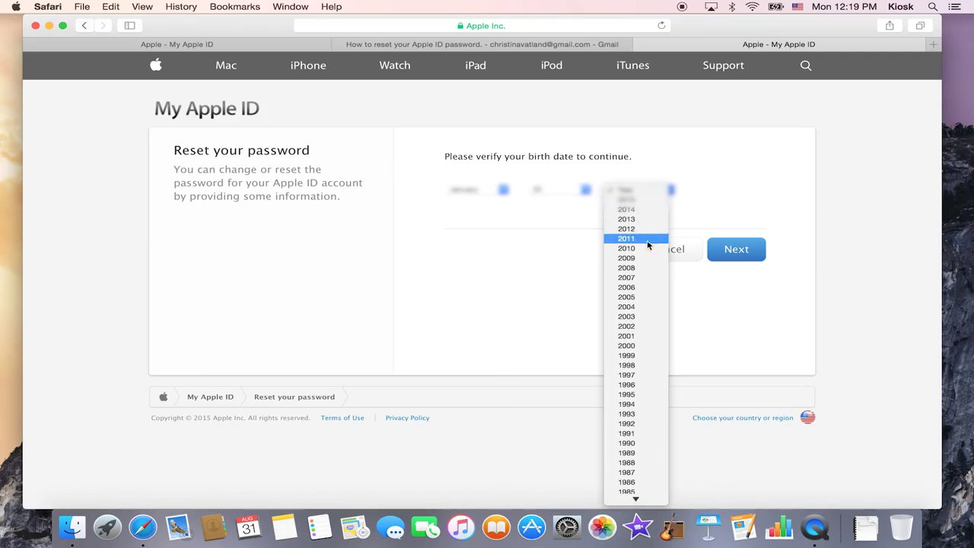
click(642, 446)
click(730, 253)
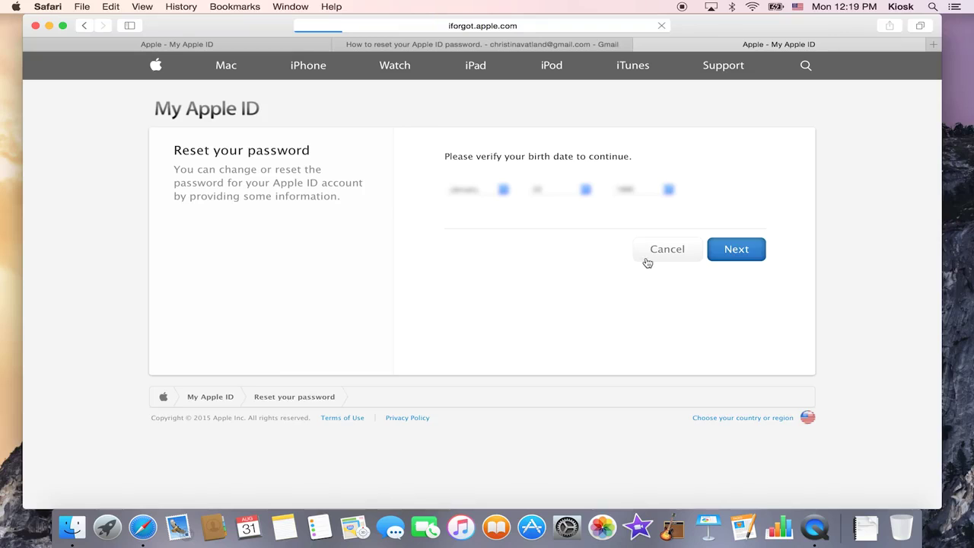
Place the cursor in the 'What was the first car you owned?' answer field.
click(579, 195)
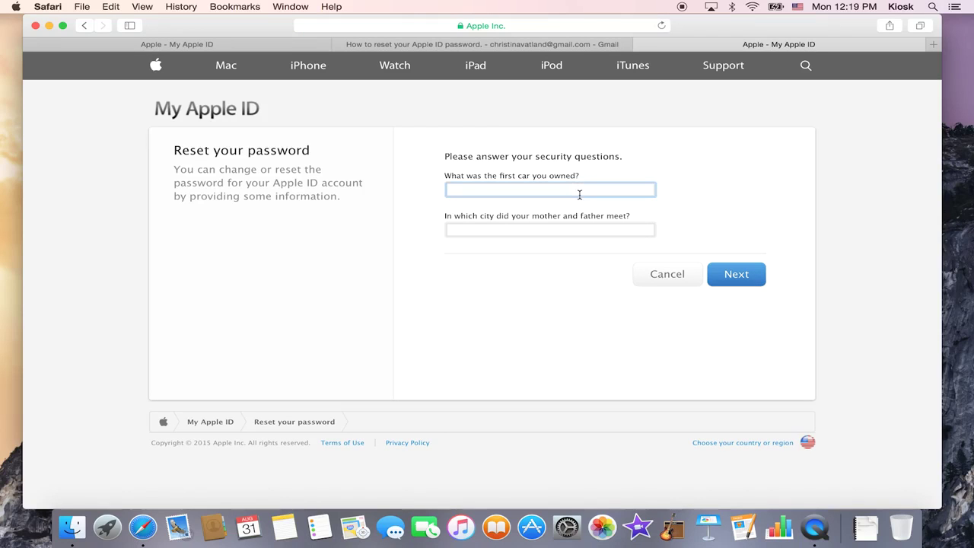